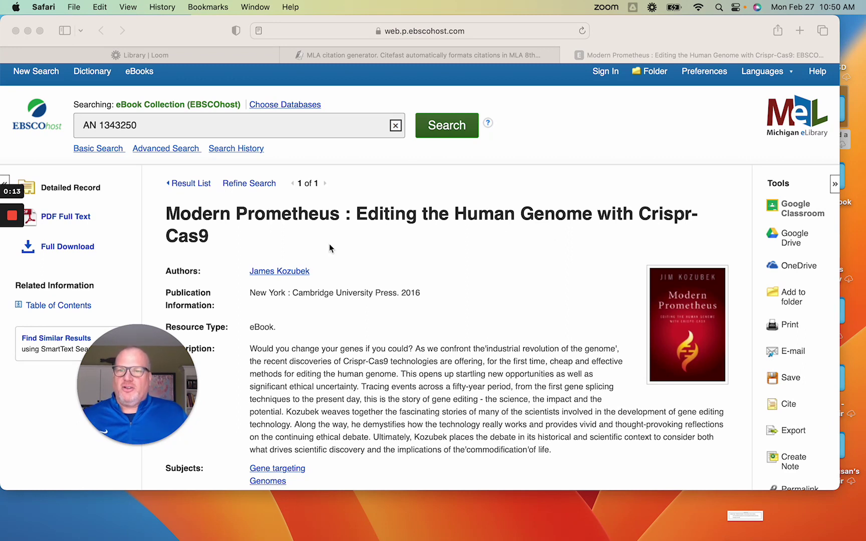
- Copy the web address of the Modern Prometheus eBook record
{"action": "scroll", "coordinate": [324, 249], "scroll_direction": "down", "scroll_amount": 1}
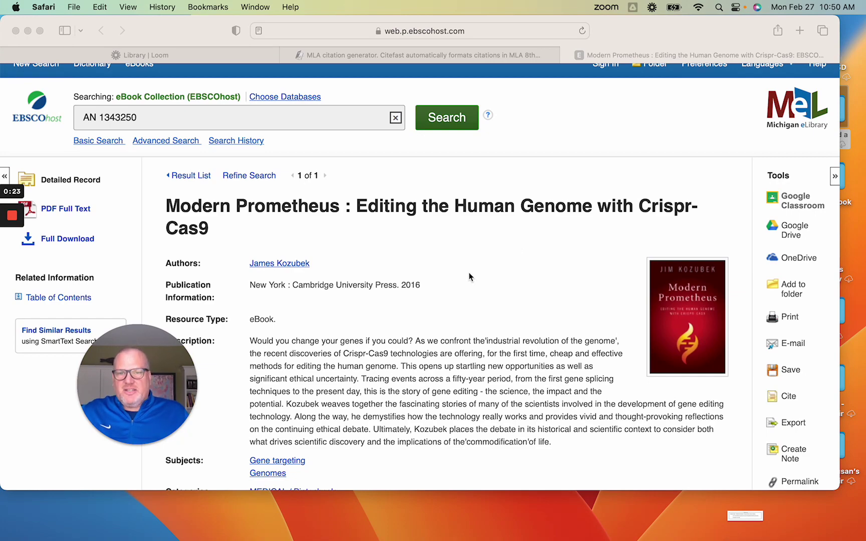
{"action": "scroll", "coordinate": [477, 276], "scroll_direction": "down", "scroll_amount": 20}
{"action": "scroll", "coordinate": [350, 225], "scroll_direction": "up", "scroll_amount": 2}
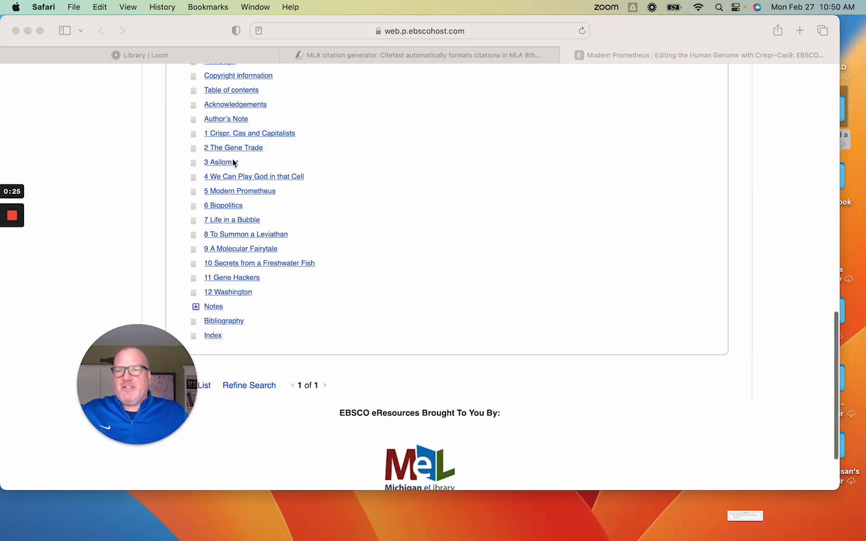
{"action": "scroll", "coordinate": [287, 261], "scroll_direction": "up", "scroll_amount": 15}
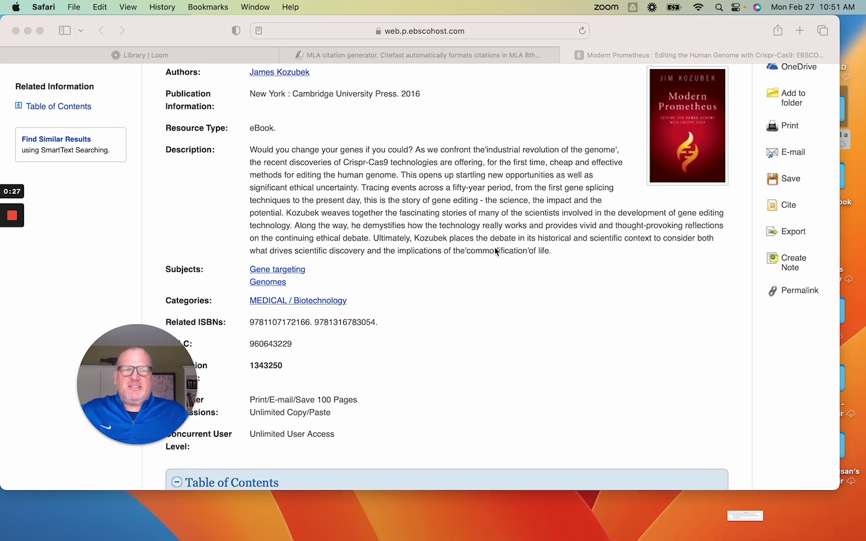
{"action": "scroll", "coordinate": [495, 252], "scroll_direction": "up", "scroll_amount": 5}
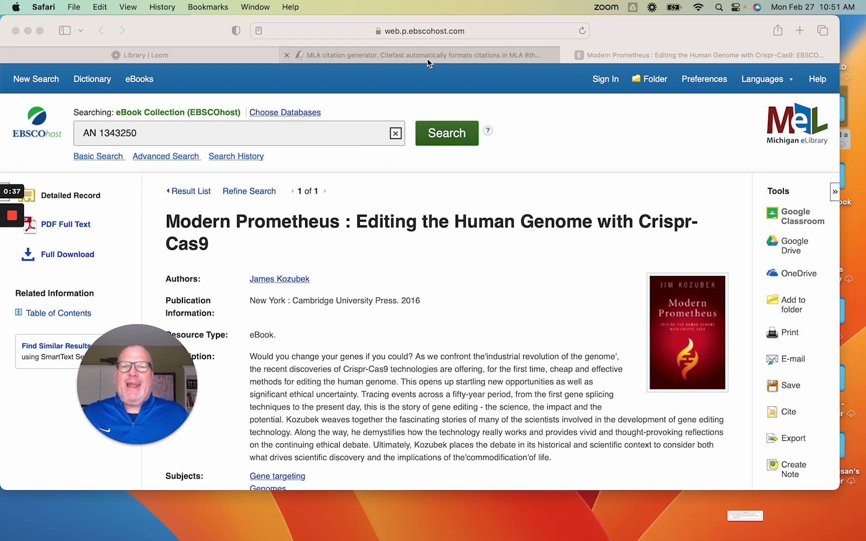
{"action": "left_click", "coordinate": [552, 26]}
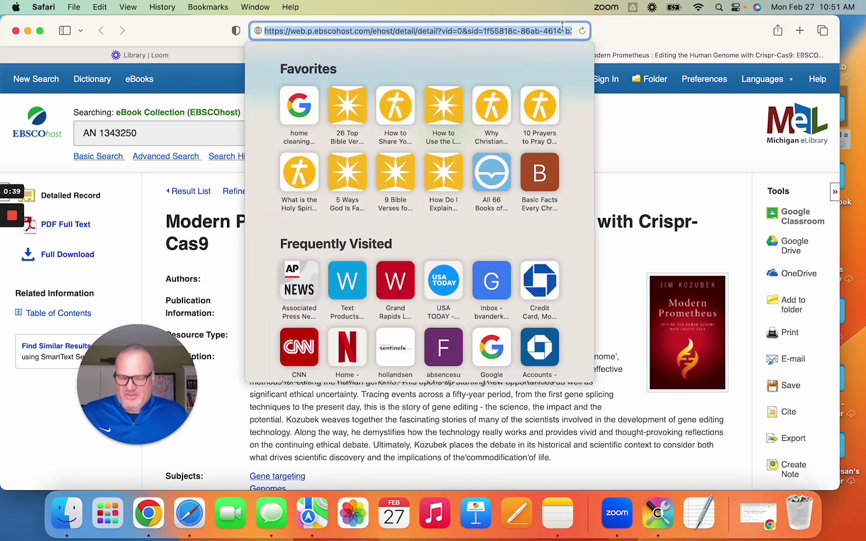
{"action": "right_click", "coordinate": [447, 28]}
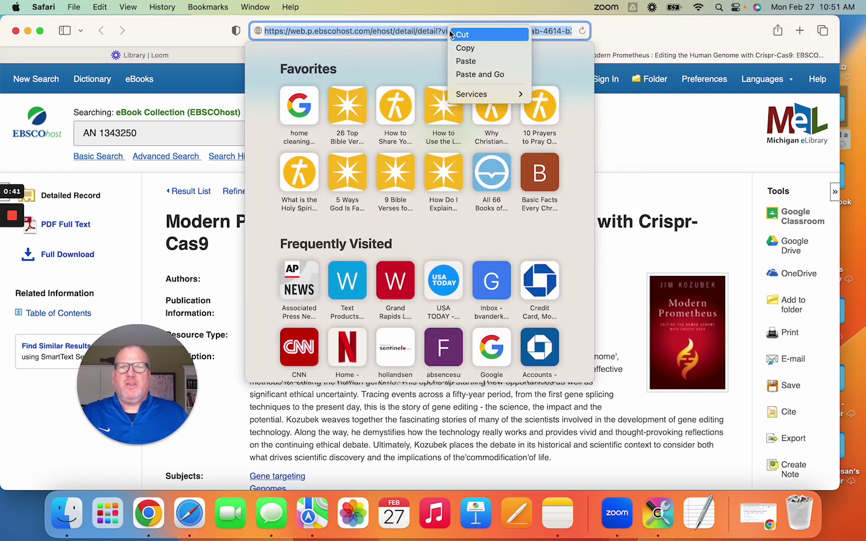
{"action": "left_click", "coordinate": [457, 44]}
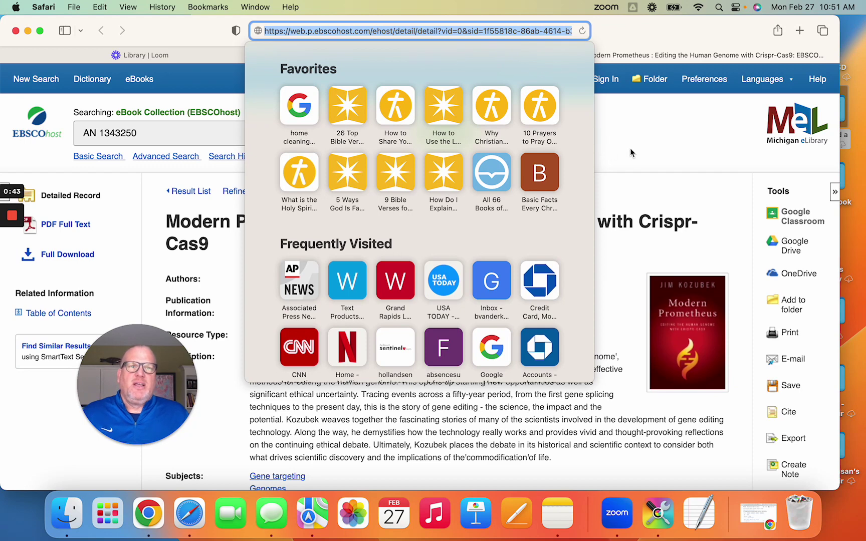
{"action": "left_click", "coordinate": [630, 148]}
- Switch to Citefast and look up the eBook record's URL for the MLA 8 webpage citation
{"action": "left_click", "coordinate": [417, 58]}
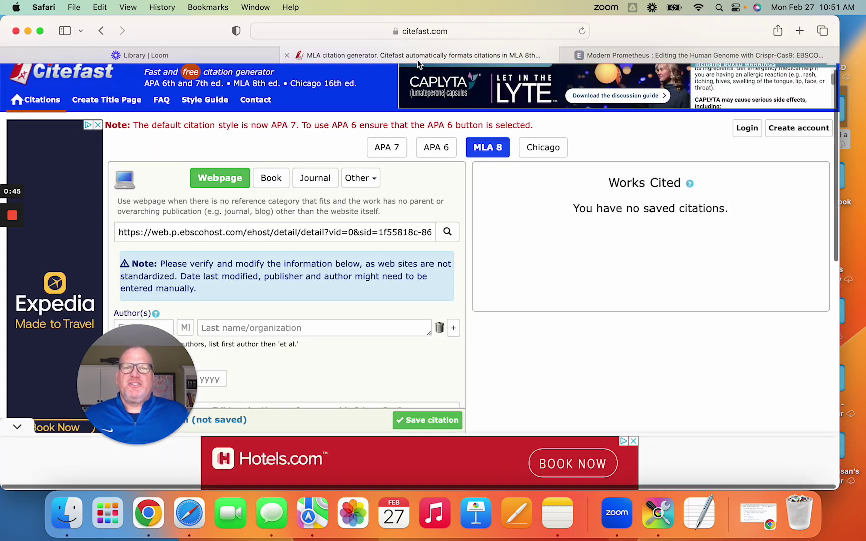
{"action": "scroll", "coordinate": [39, 72], "scroll_direction": "down", "scroll_amount": 1}
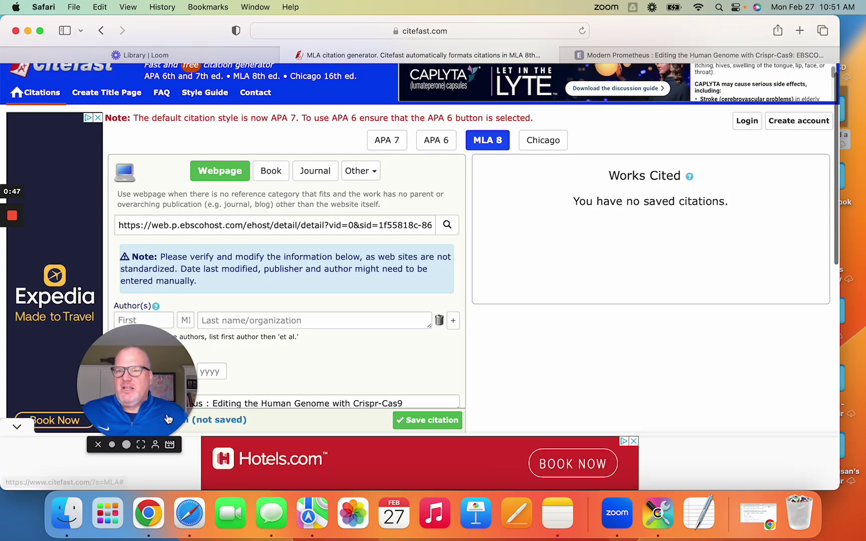
{"action": "left_click_drag", "start_coordinate": [157, 357], "coordinate": [731, 321]}
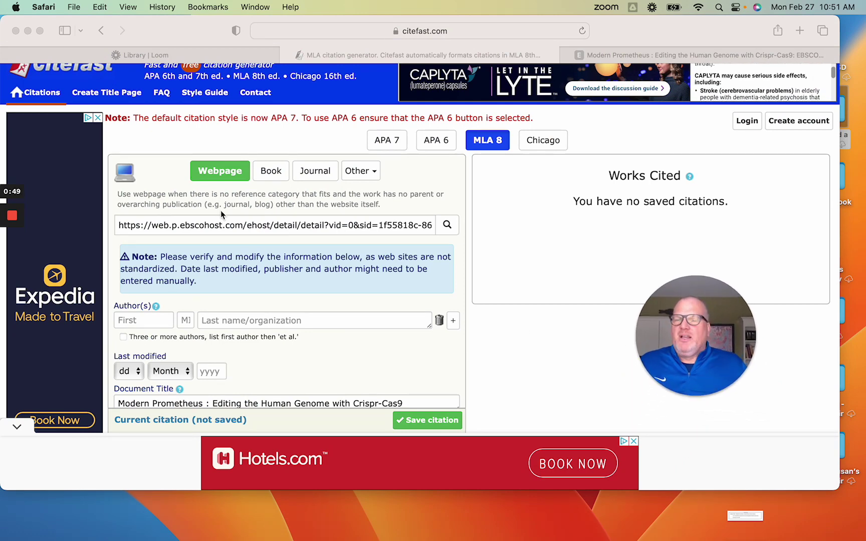
{"action": "scroll", "coordinate": [606, 264], "scroll_direction": "up", "scroll_amount": 2}
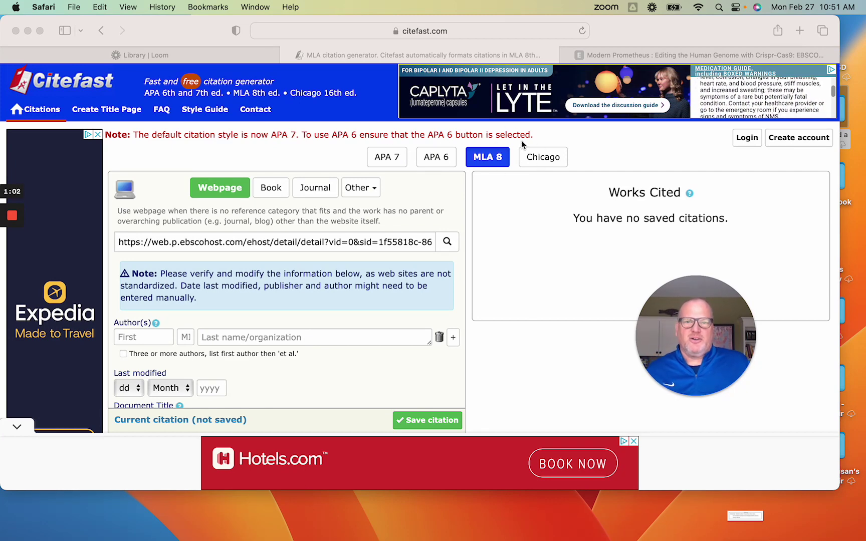
{"action": "scroll", "coordinate": [514, 143], "scroll_direction": "down", "scroll_amount": 2}
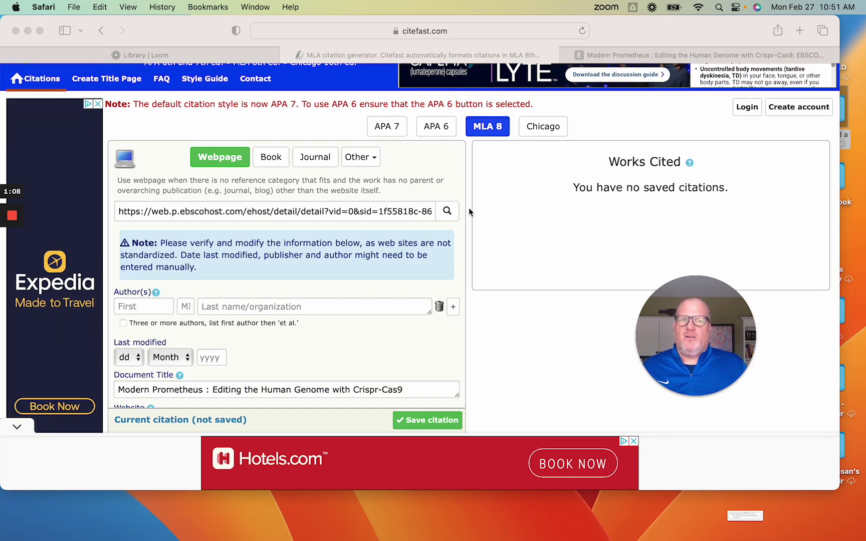
{"action": "left_click", "coordinate": [447, 213]}
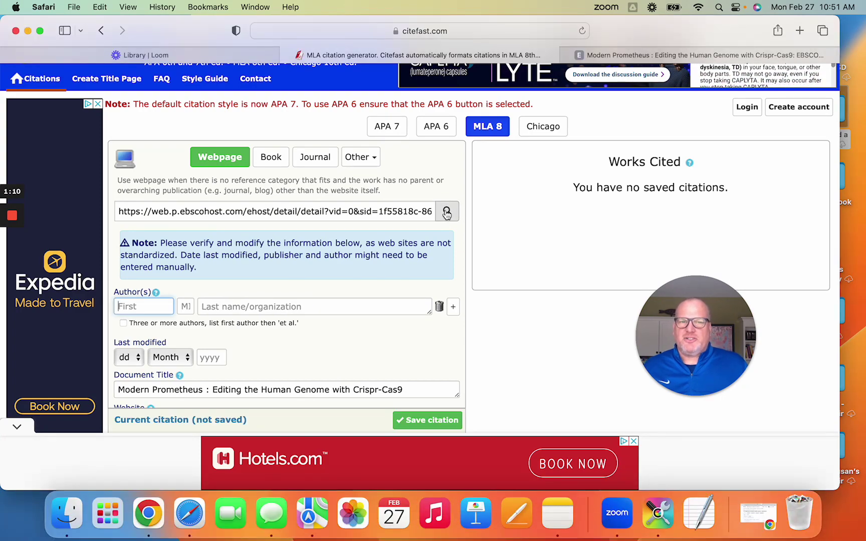
- Enter the author's first and last name from the eBook record into the citation's author fields
{"action": "scroll", "coordinate": [291, 273], "scroll_direction": "down", "scroll_amount": 10}
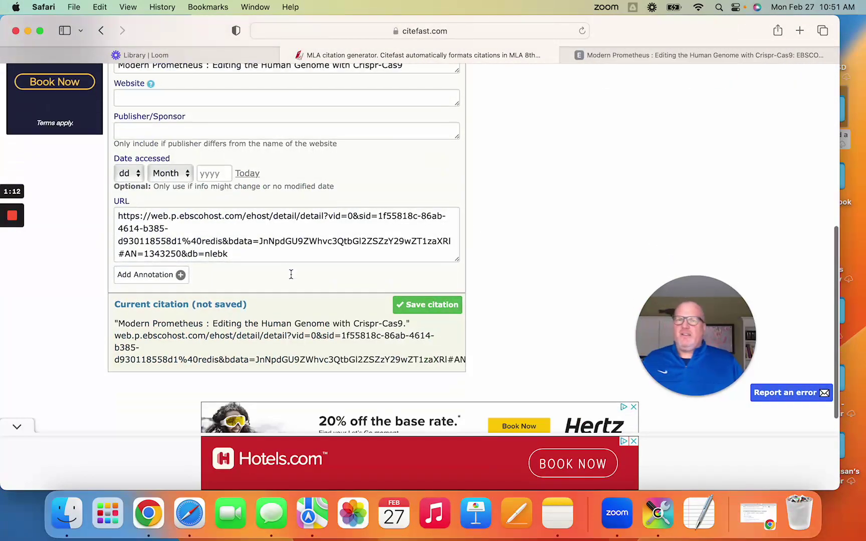
{"action": "scroll", "coordinate": [291, 277], "scroll_direction": "up", "scroll_amount": 10}
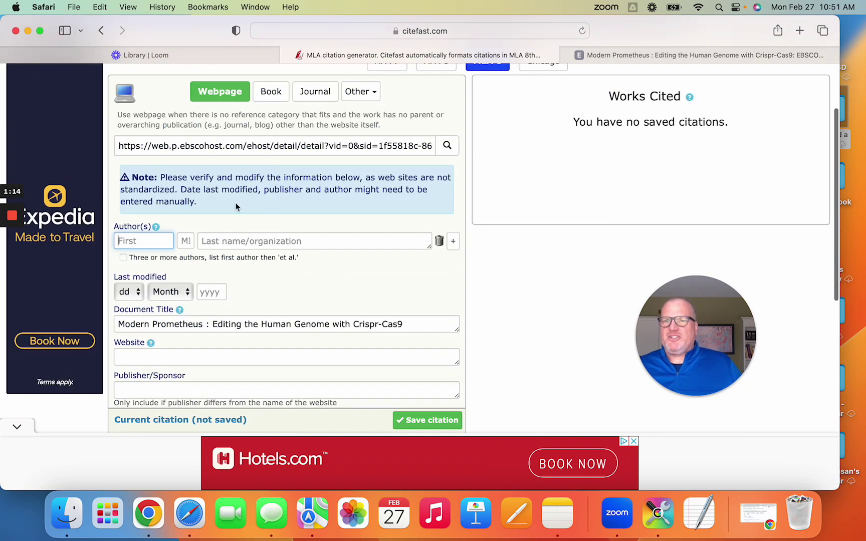
{"action": "scroll", "coordinate": [327, 256], "scroll_direction": "down", "scroll_amount": 1}
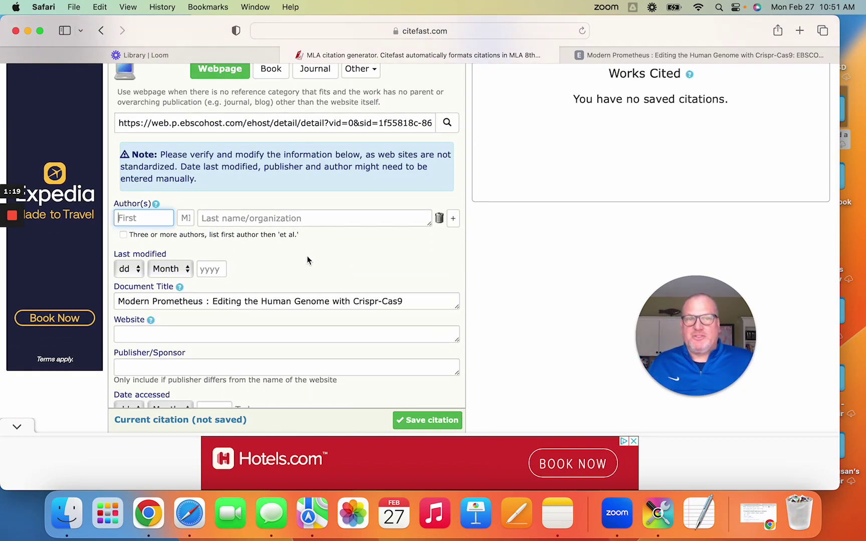
{"action": "scroll", "coordinate": [309, 256], "scroll_direction": "down", "scroll_amount": 1}
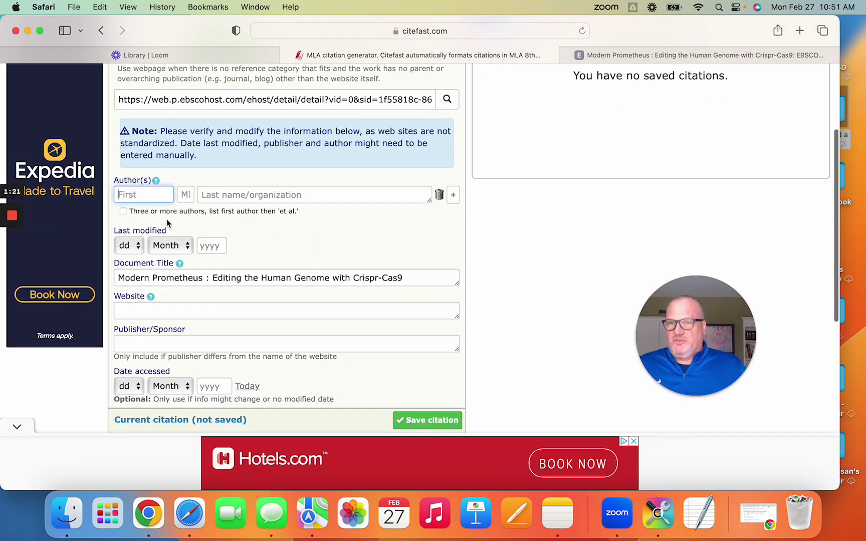
{"action": "left_click", "coordinate": [651, 56]}
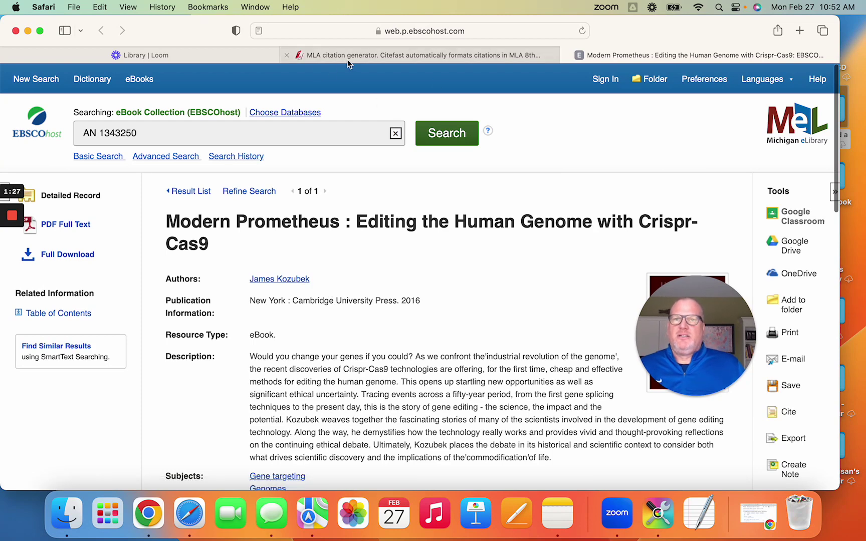
{"action": "left_click", "coordinate": [321, 56]}
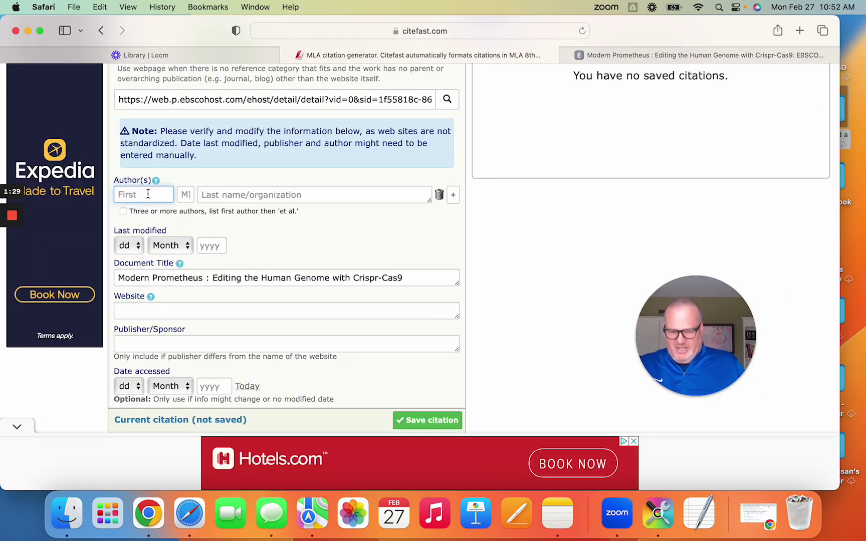
{"action": "type", "text": "es"}
{"action": "key", "text": "Tab"}
{"action": "key", "text": "Tab"}
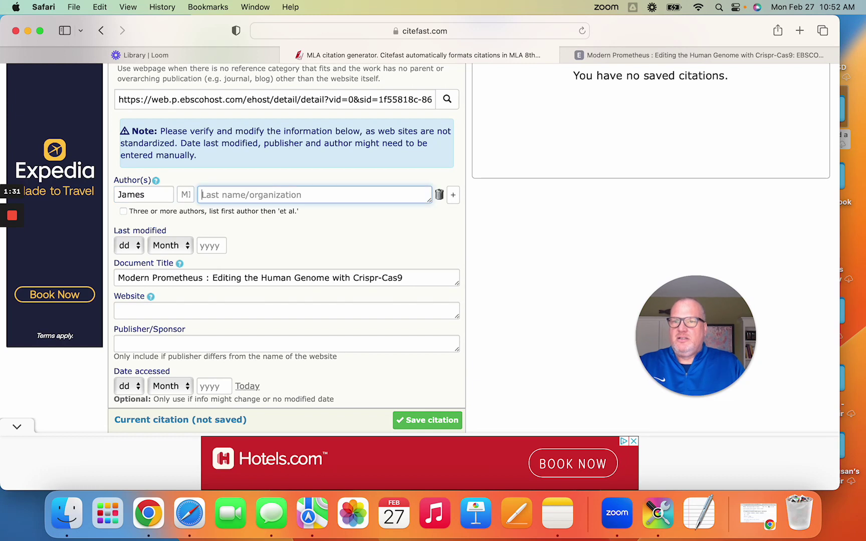
{"action": "type", "text": "Kozubek"}
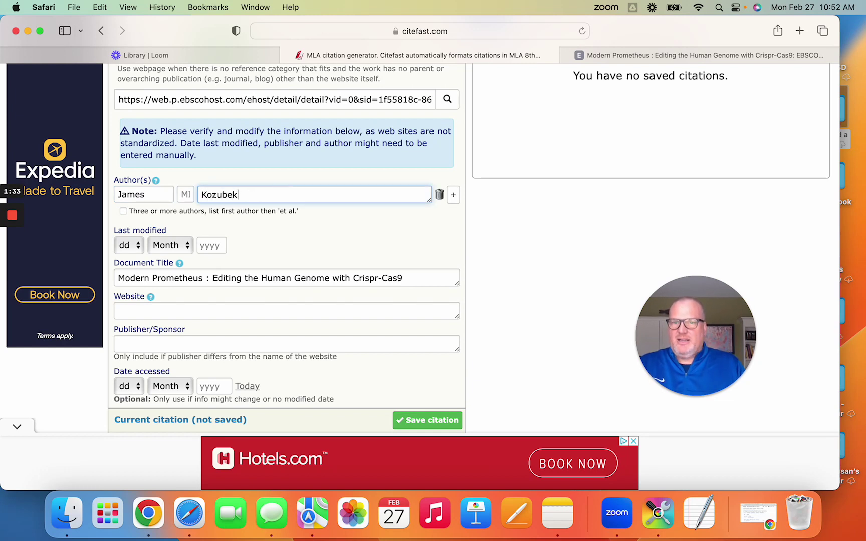
{"action": "left_click", "coordinate": [390, 236]}
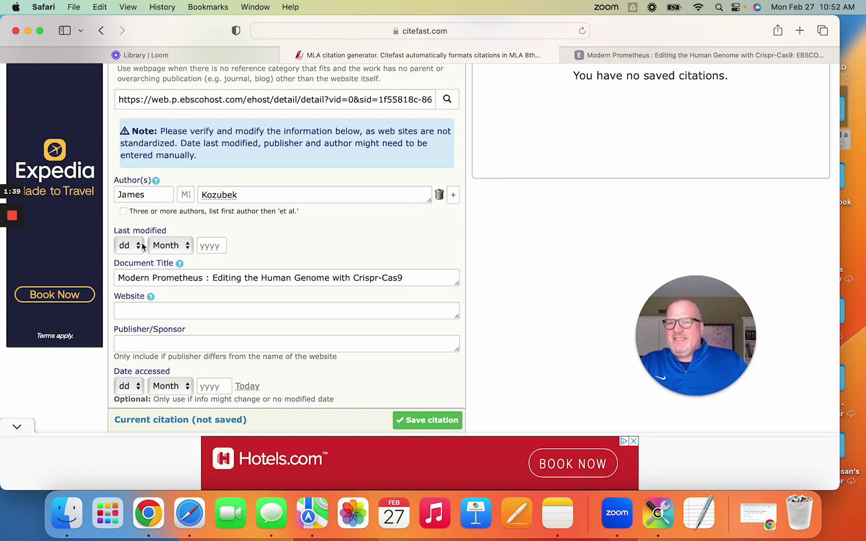
- Check the full eBook record for a last-modified date and return to the citation form
{"action": "left_click", "coordinate": [642, 55]}
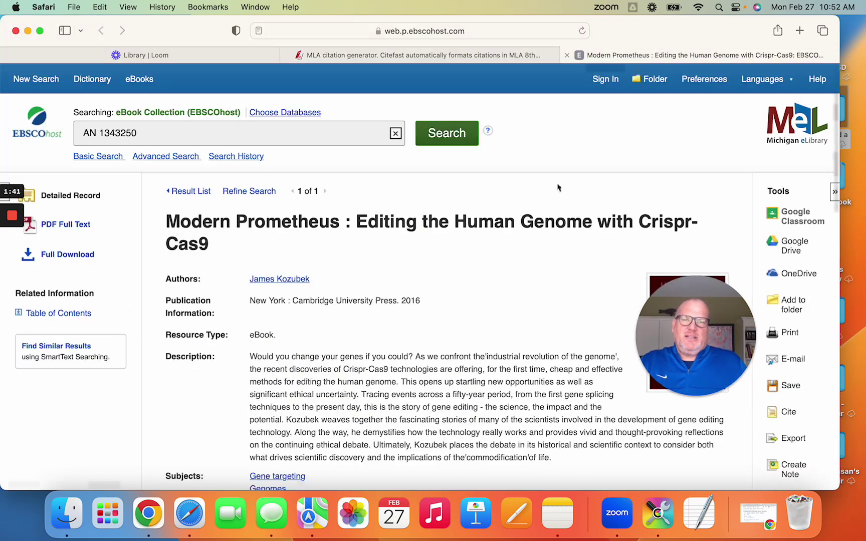
{"action": "scroll", "coordinate": [494, 284], "scroll_direction": "down", "scroll_amount": 3}
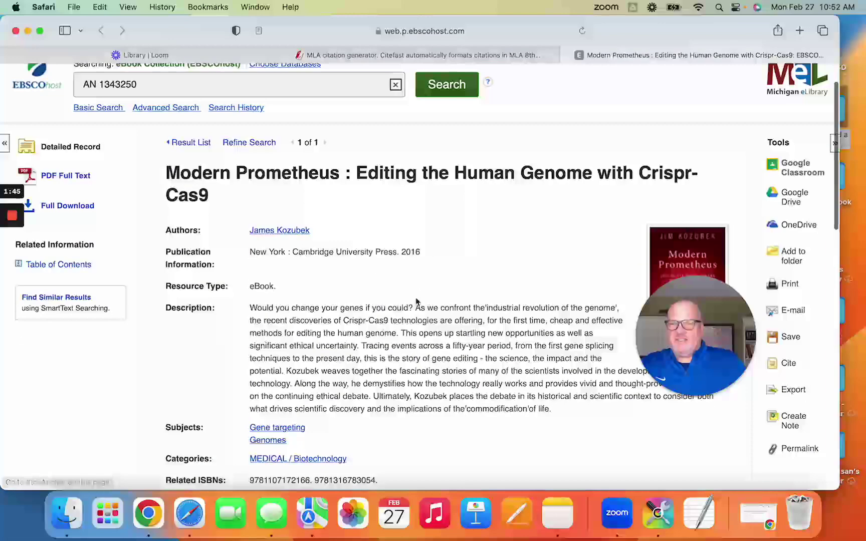
{"action": "scroll", "coordinate": [417, 300], "scroll_direction": "down", "scroll_amount": 10}
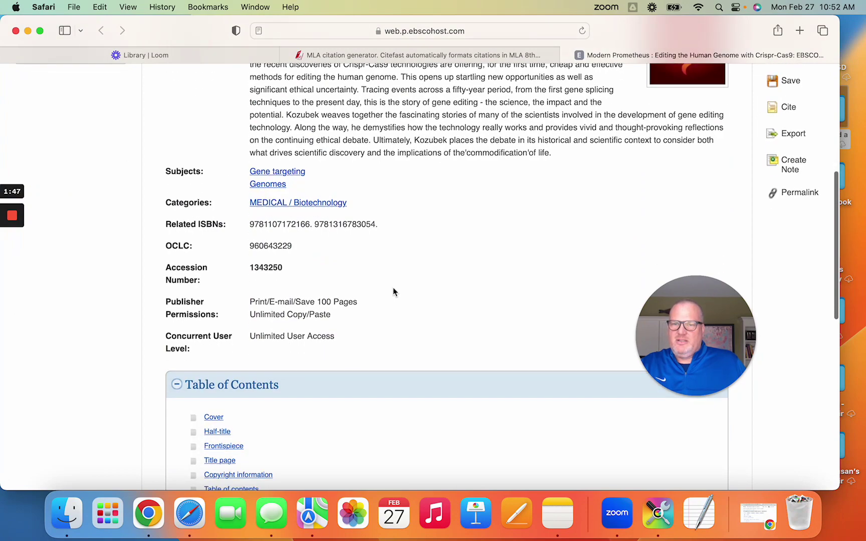
{"action": "scroll", "coordinate": [393, 289], "scroll_direction": "down", "scroll_amount": 15}
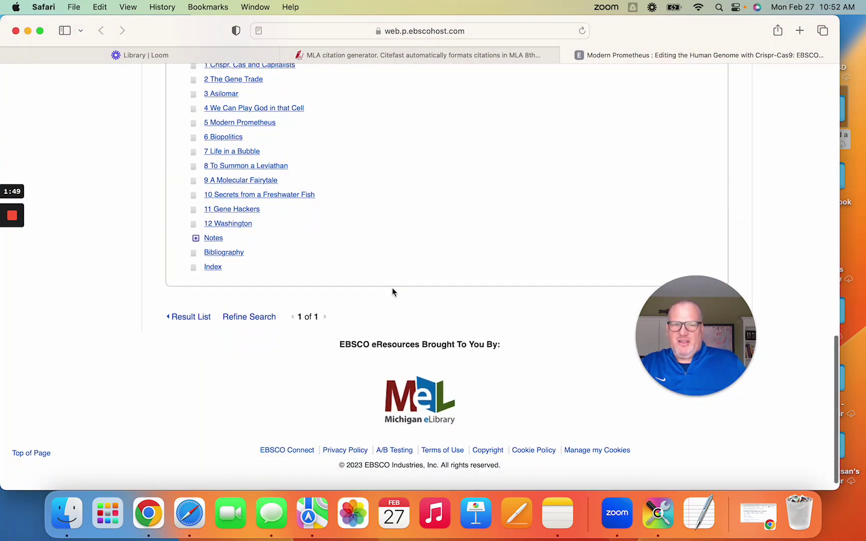
{"action": "scroll", "coordinate": [391, 288], "scroll_direction": "up", "scroll_amount": 20}
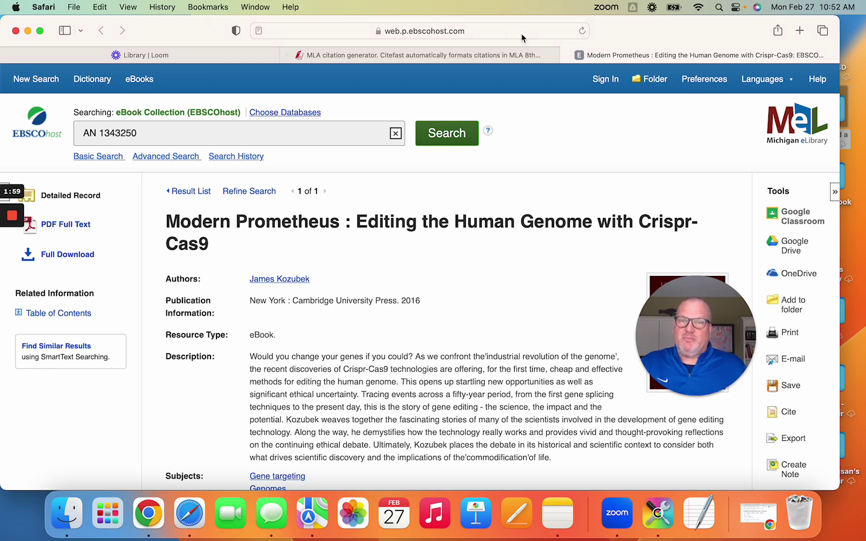
{"action": "left_click", "coordinate": [417, 55]}
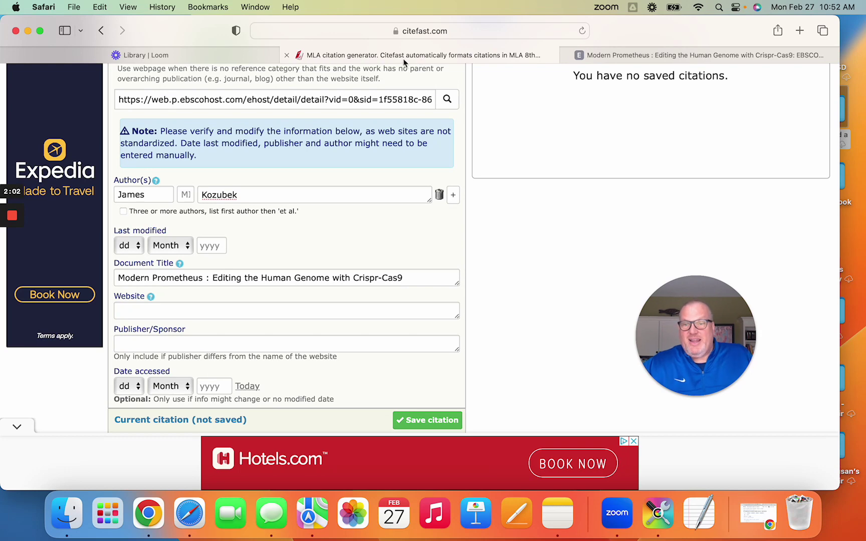
- Check the hosting site's name on the eBook record and enter Ebscohost as the citation's website
{"action": "scroll", "coordinate": [295, 195], "scroll_direction": "down", "scroll_amount": 5}
{"action": "scroll", "coordinate": [176, 182], "scroll_direction": "up", "scroll_amount": 2}
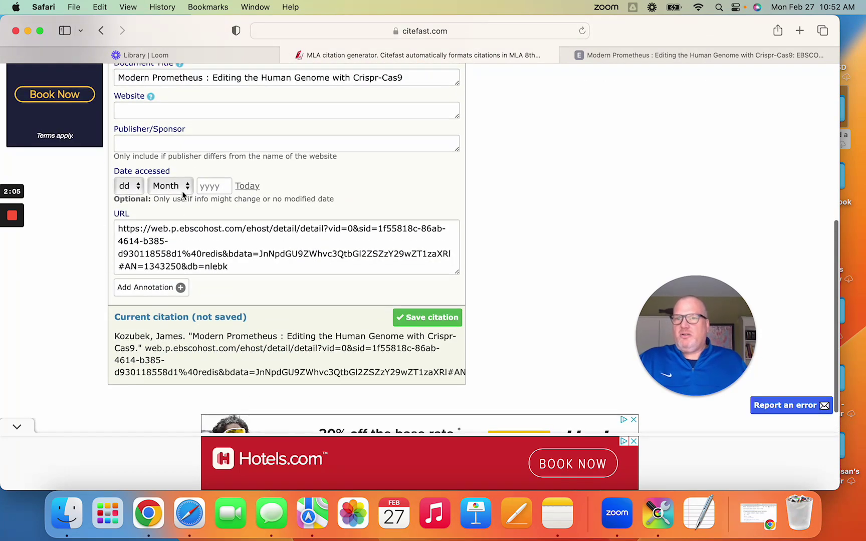
{"action": "scroll", "coordinate": [137, 141], "scroll_direction": "up", "scroll_amount": 1}
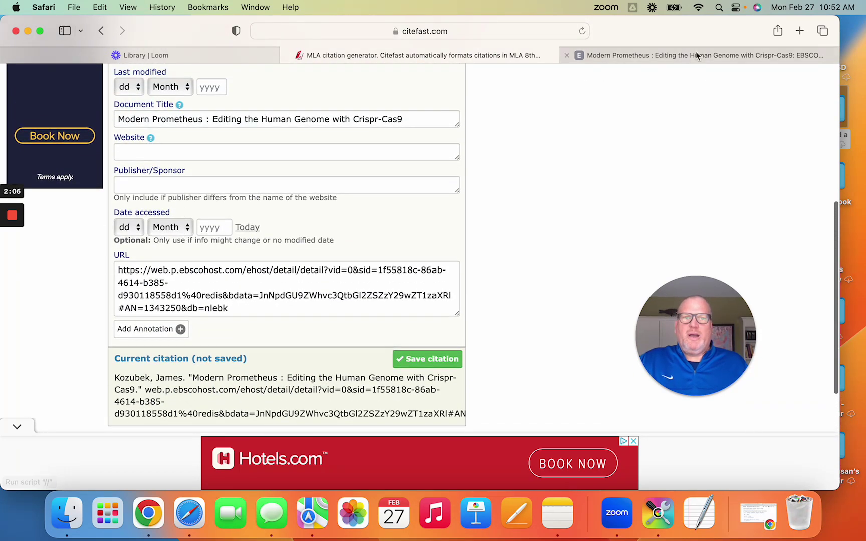
{"action": "left_click", "coordinate": [659, 52]}
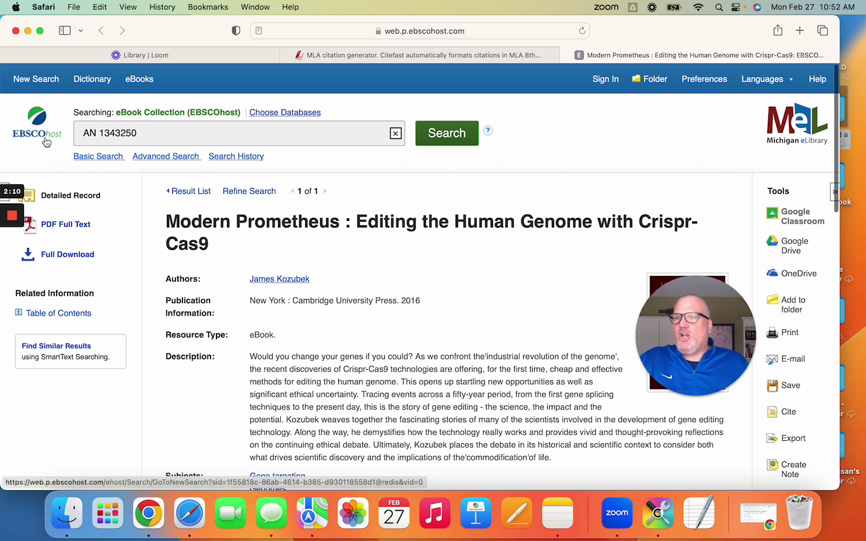
{"action": "left_click", "coordinate": [407, 52]}
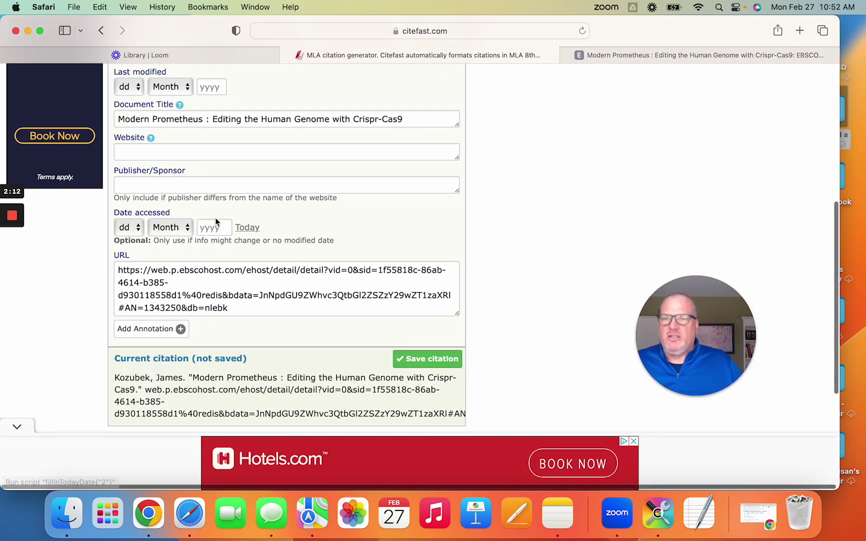
{"action": "left_click", "coordinate": [167, 149]}
{"action": "type", "text": "Ebsac"}
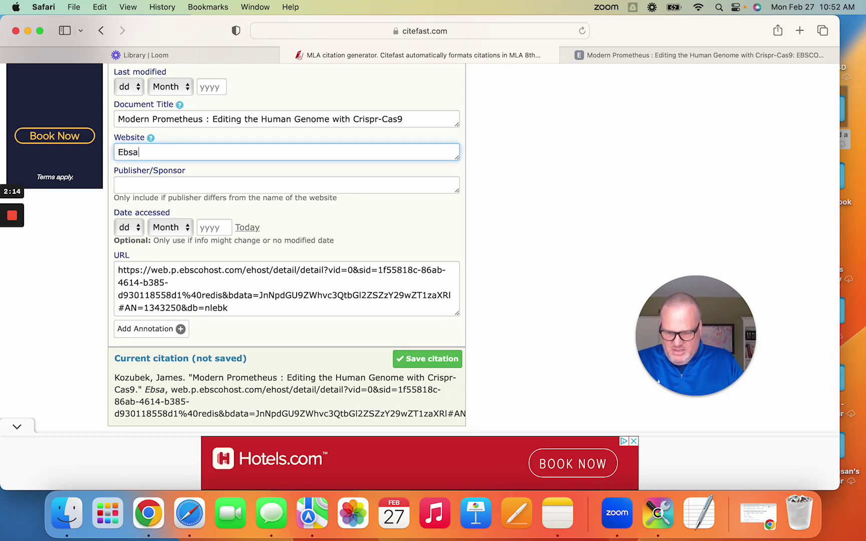
{"action": "key", "text": "BackSpace"}
{"action": "key", "text": "BackSpace"}
{"action": "type", "text": "cohost"}
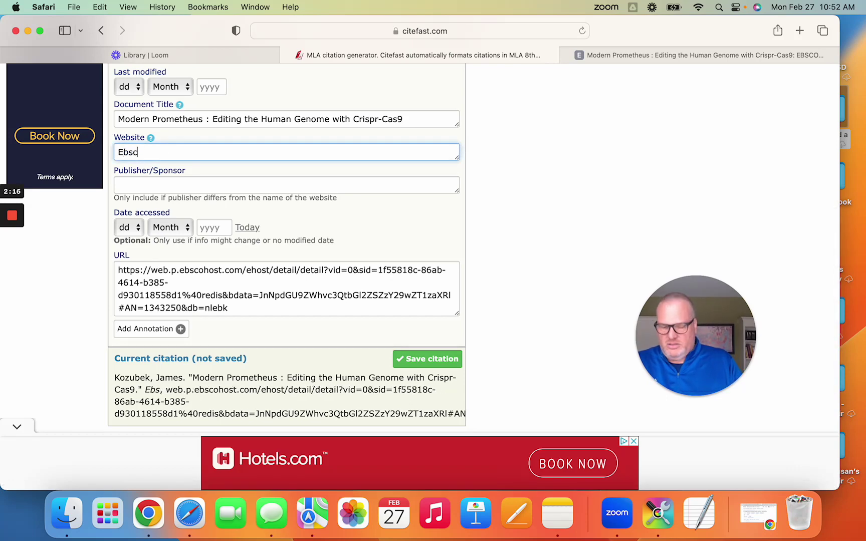
- Check the full eBook record for a publisher or sponsor that differs from the website name, and return to the citation form
{"action": "left_click", "coordinate": [140, 188]}
{"action": "left_click", "coordinate": [611, 53]}
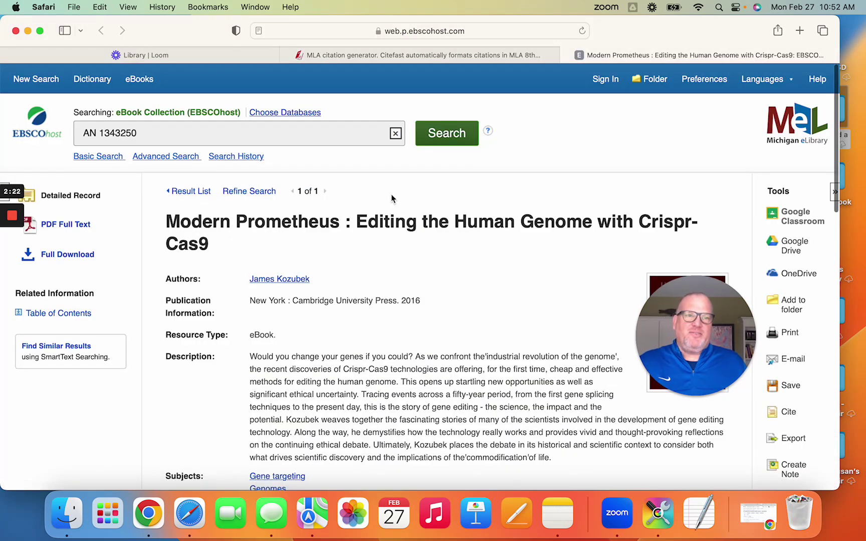
{"action": "scroll", "coordinate": [446, 341], "scroll_direction": "down", "scroll_amount": 15}
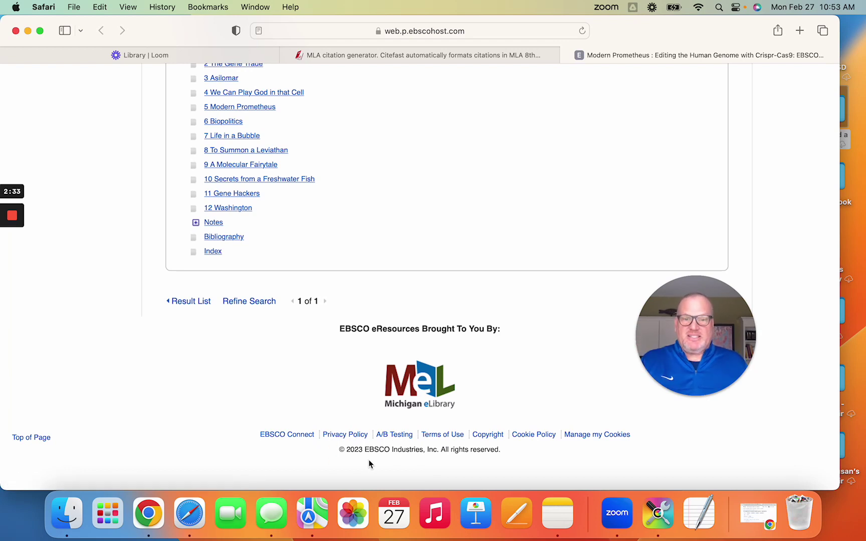
{"action": "left_click", "coordinate": [451, 55]}
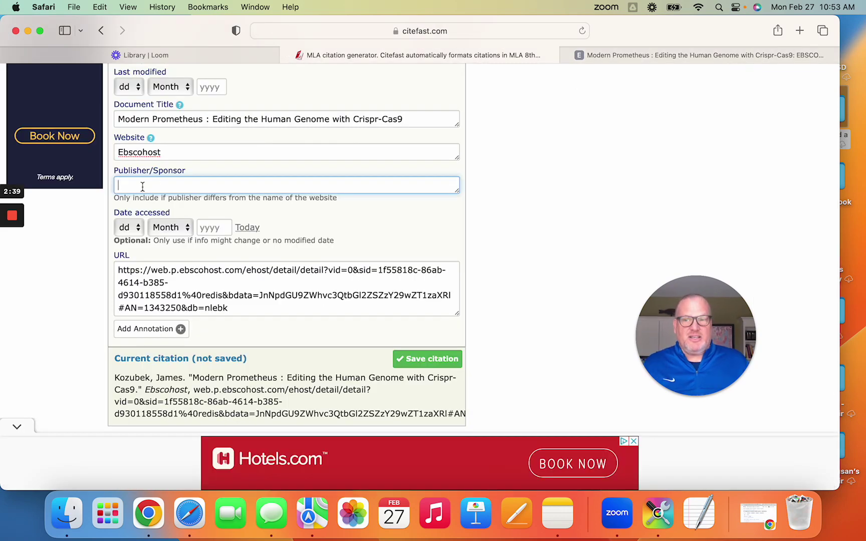
- Set the citation's access date to today, 27 Feb. 2023, and save the citation to the Works Cited list
{"action": "scroll", "coordinate": [136, 207], "scroll_direction": "down", "scroll_amount": 1}
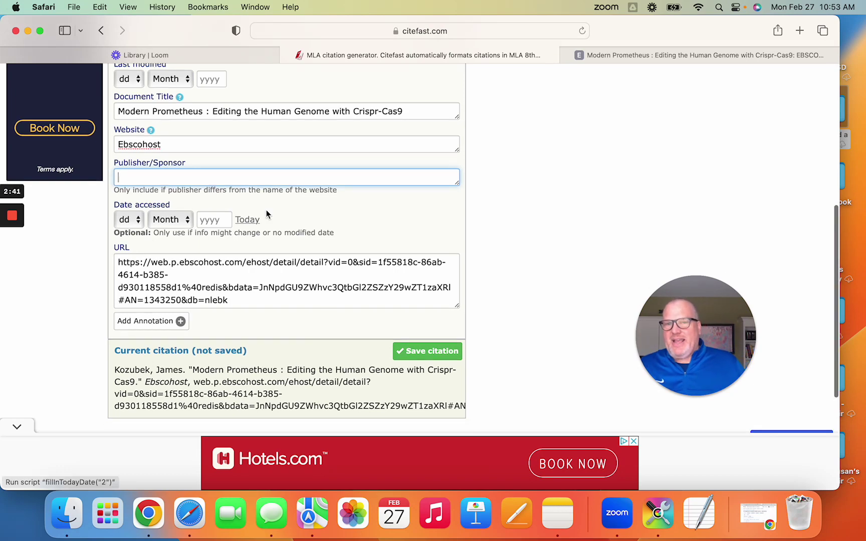
{"action": "left_click", "coordinate": [248, 221]}
{"action": "scroll", "coordinate": [451, 314], "scroll_direction": "down", "scroll_amount": 2}
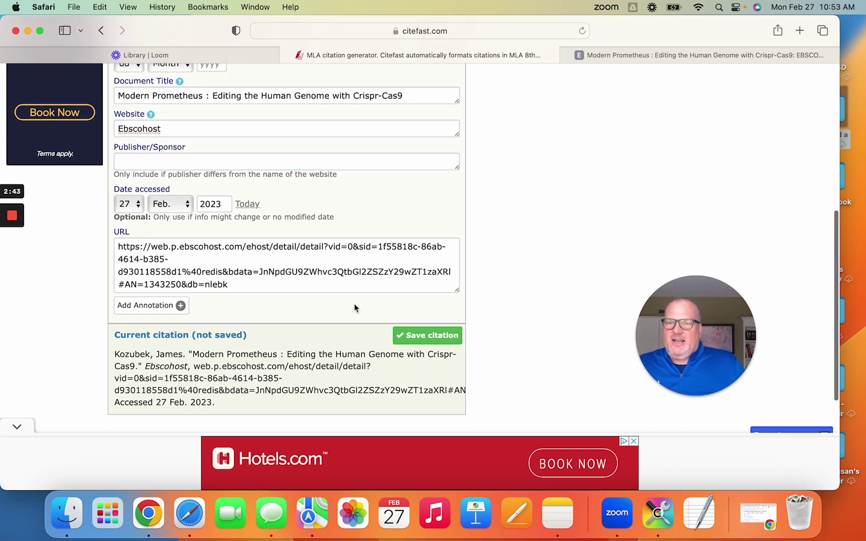
{"action": "left_click", "coordinate": [435, 303]}
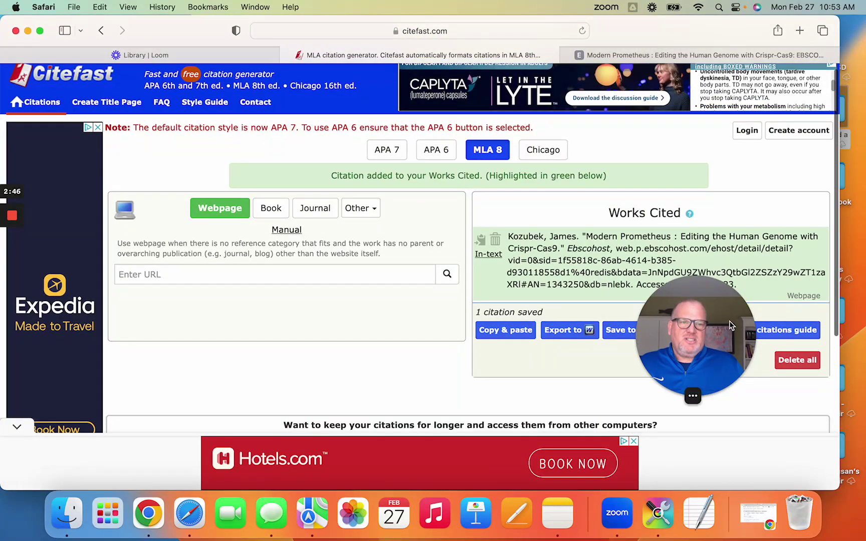
- Open the copy-and-paste version of the Works Cited list and copy its entire text
{"action": "left_click_drag", "start_coordinate": [731, 326], "coordinate": [299, 312]}
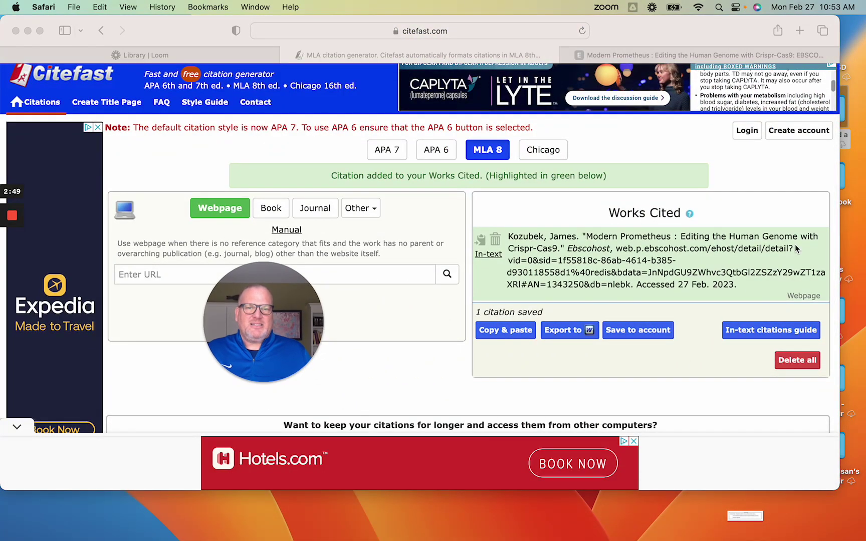
{"action": "scroll", "coordinate": [520, 287], "scroll_direction": "down", "scroll_amount": 2}
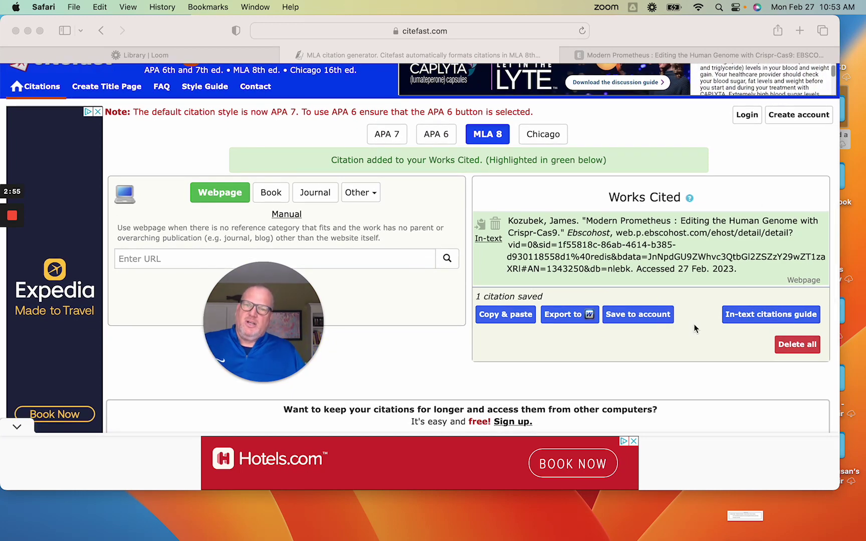
{"action": "left_click", "coordinate": [513, 315]}
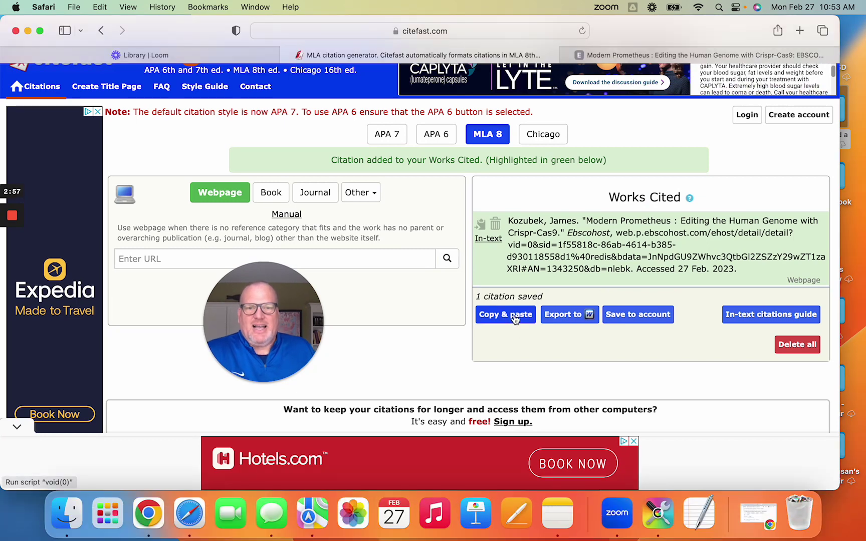
{"action": "left_click", "coordinate": [510, 315]}
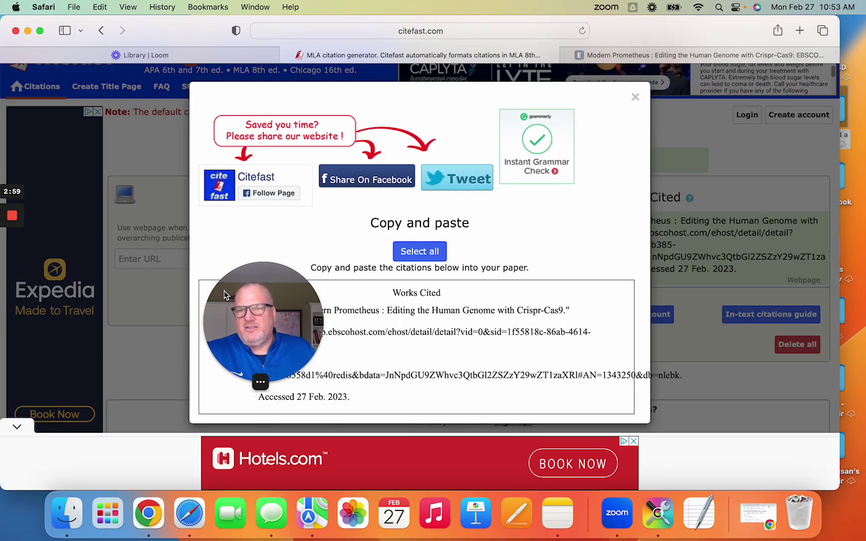
{"action": "left_click_drag", "start_coordinate": [226, 298], "coordinate": [98, 213]}
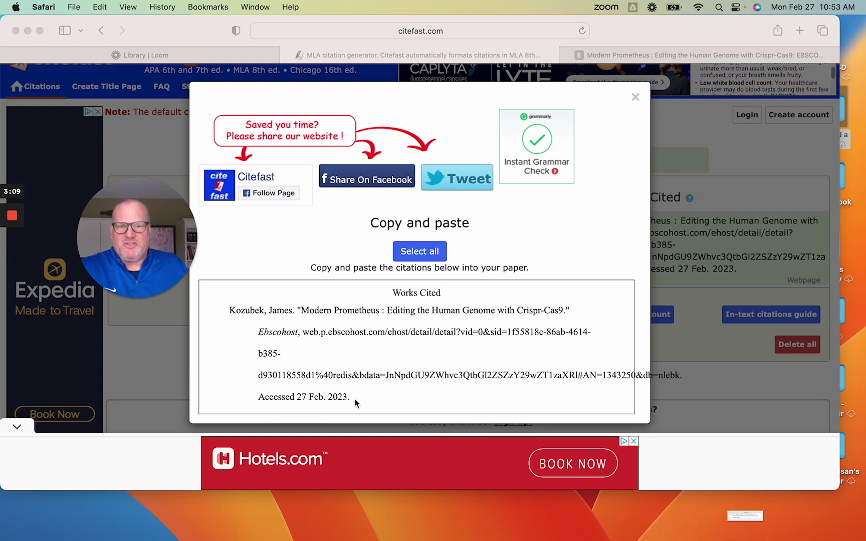
{"action": "left_click", "coordinate": [424, 255]}
{"action": "left_click", "coordinate": [423, 255]}
{"action": "right_click", "coordinate": [457, 303]}
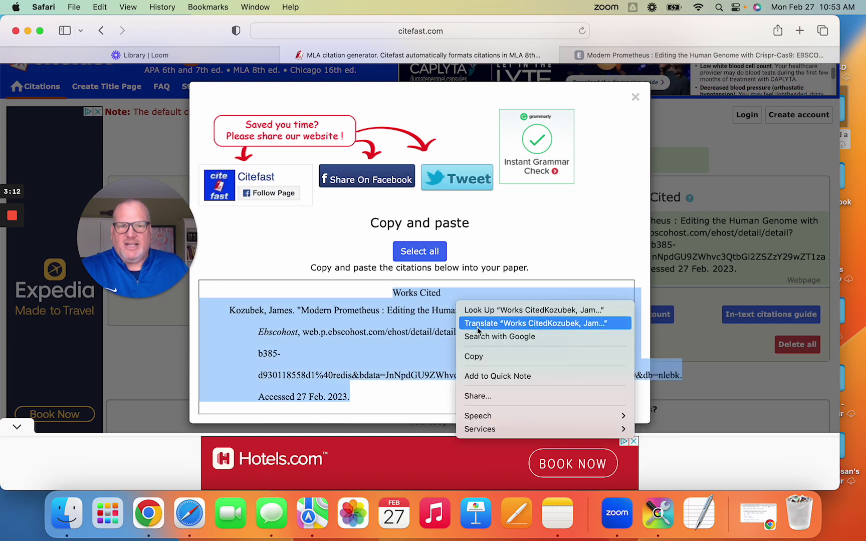
{"action": "left_click", "coordinate": [490, 358]}
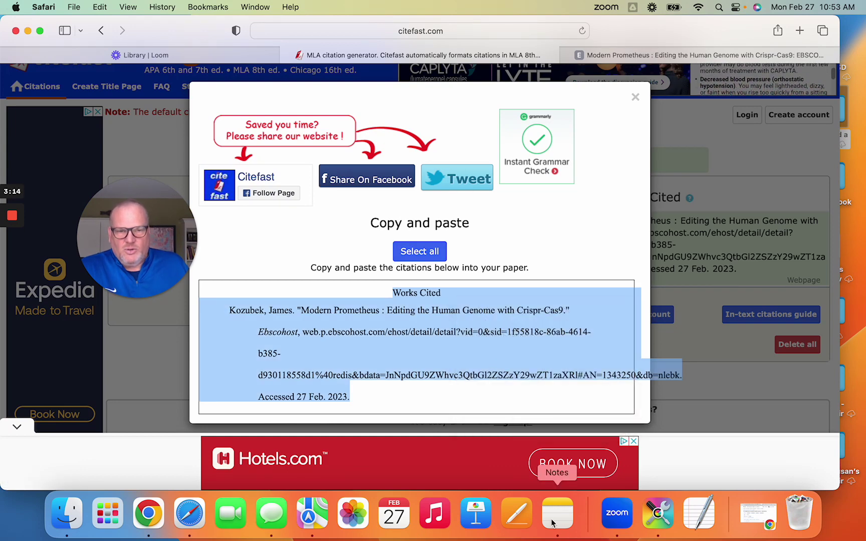
- Switch to Pages, create a new document from the Blank template, and paste the copied Works Cited text into it
{"action": "left_click", "coordinate": [513, 514]}
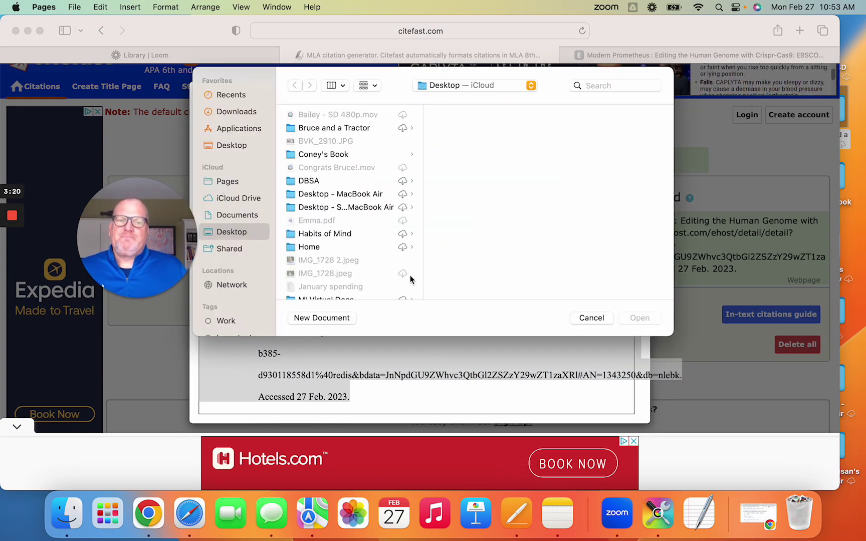
{"action": "left_click", "coordinate": [331, 318]}
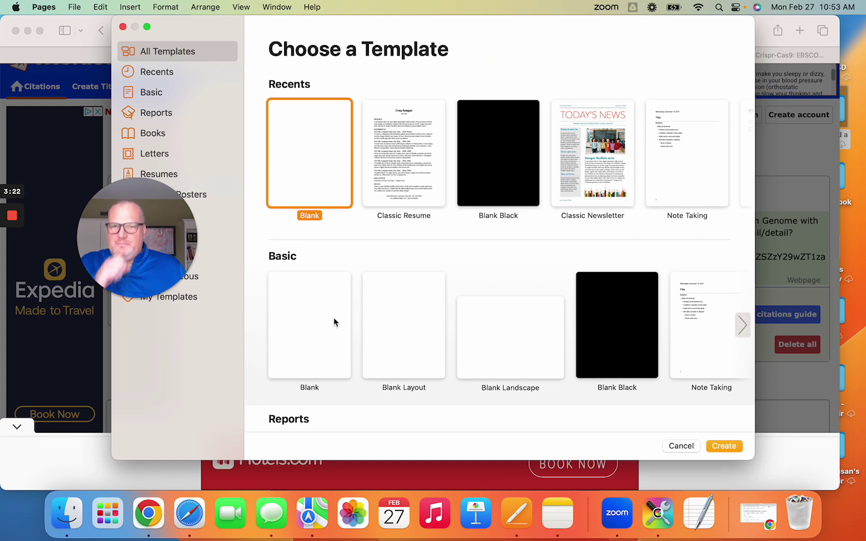
{"action": "double_click", "coordinate": [313, 168]}
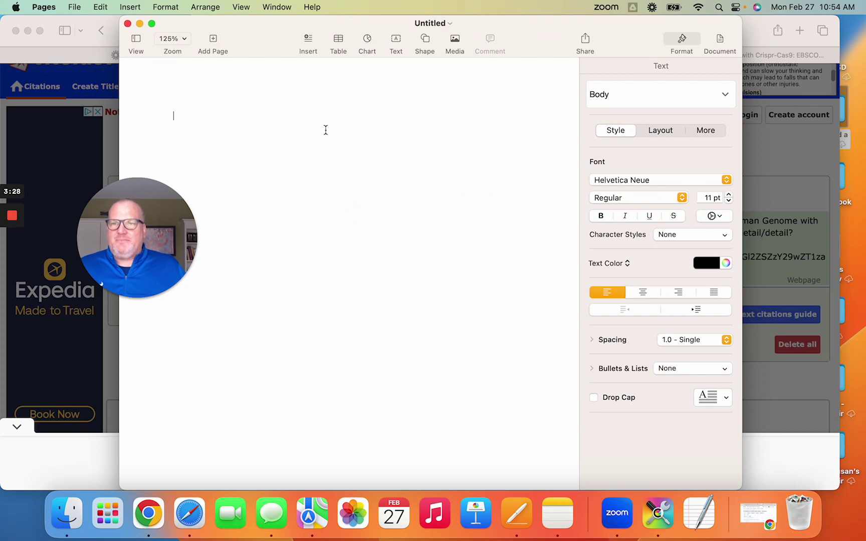
{"action": "right_click", "coordinate": [326, 130]}
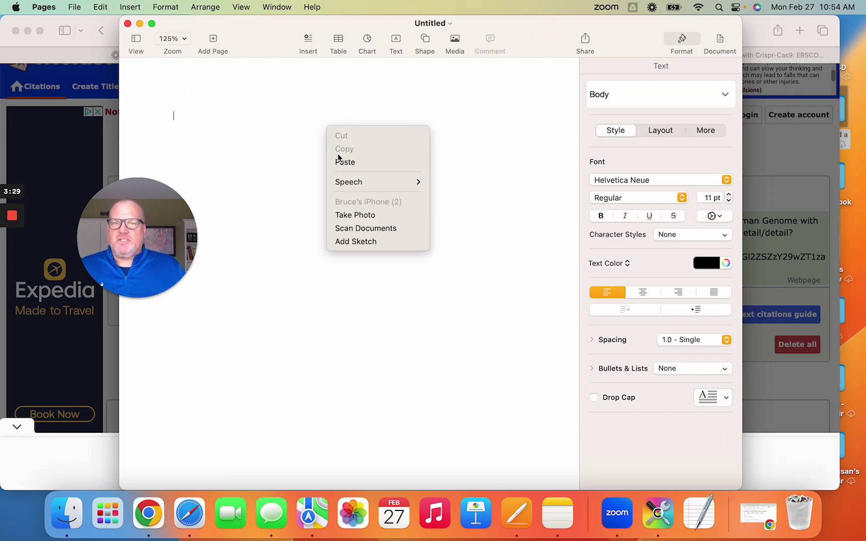
{"action": "left_click", "coordinate": [347, 167]}
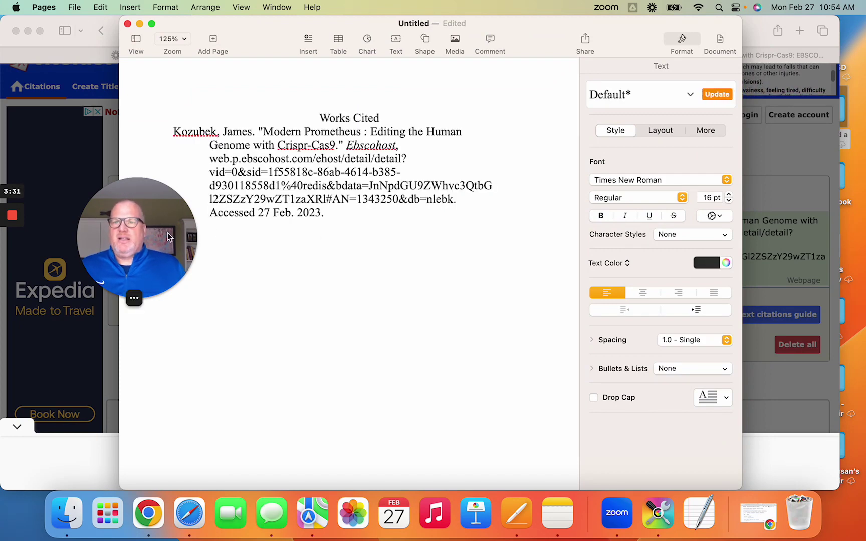
{"action": "left_click_drag", "start_coordinate": [151, 205], "coordinate": [88, 141]}
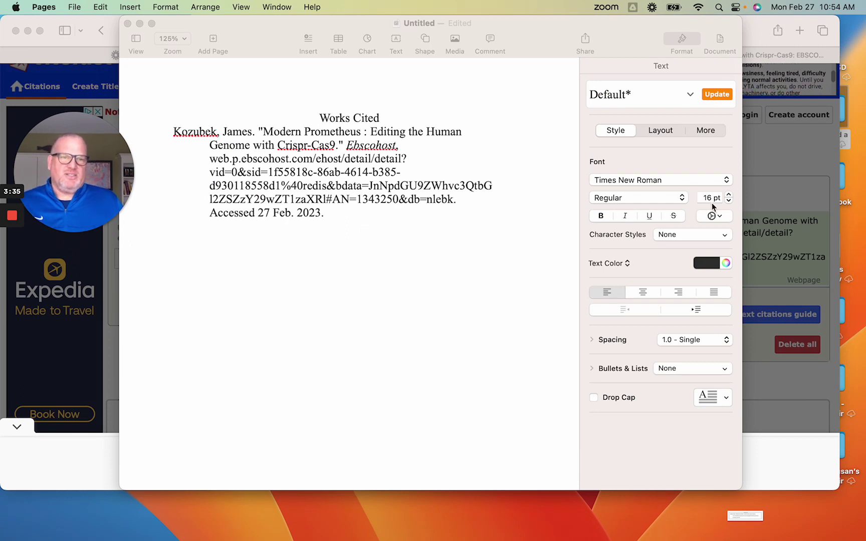
- Reduce the font size of the whole pasted Works Cited text, heading included, to 12 pt
{"action": "left_click", "coordinate": [329, 214]}
{"action": "left_click_drag", "start_coordinate": [329, 213], "coordinate": [158, 117]}
{"action": "left_click", "coordinate": [730, 200]}
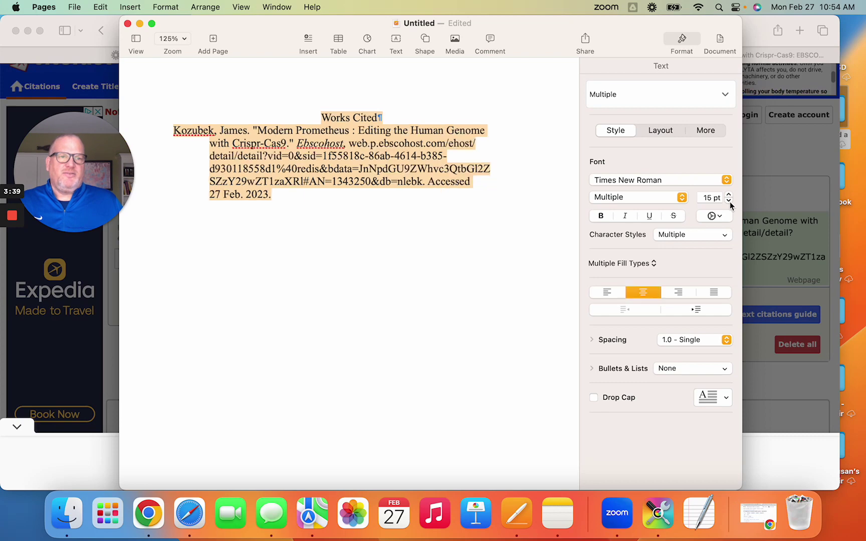
{"action": "left_click", "coordinate": [730, 200]}
{"action": "left_click", "coordinate": [729, 200]}
{"action": "left_click", "coordinate": [730, 201]}
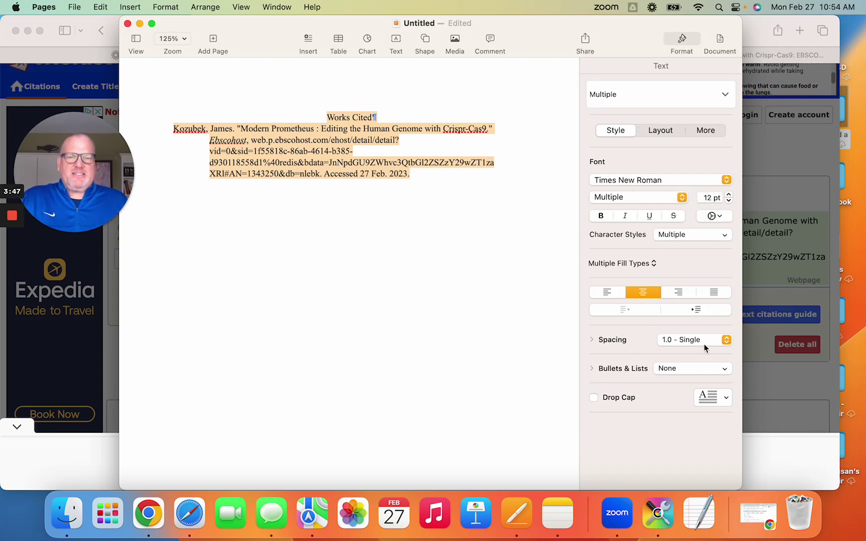
- Set the line spacing of the selected Works Cited text to 2.0 - Double and review the formatted citation
{"action": "left_click", "coordinate": [729, 345]}
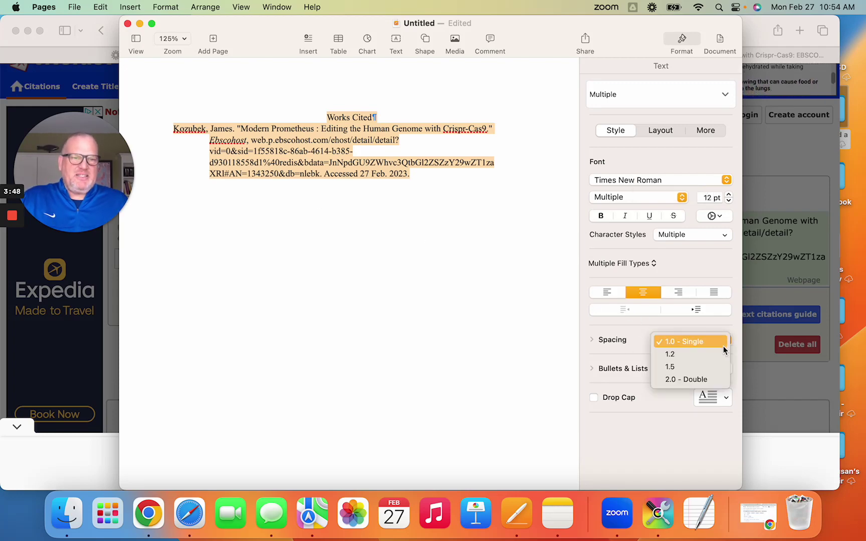
{"action": "left_click", "coordinate": [688, 381]}
{"action": "left_click", "coordinate": [406, 282]}
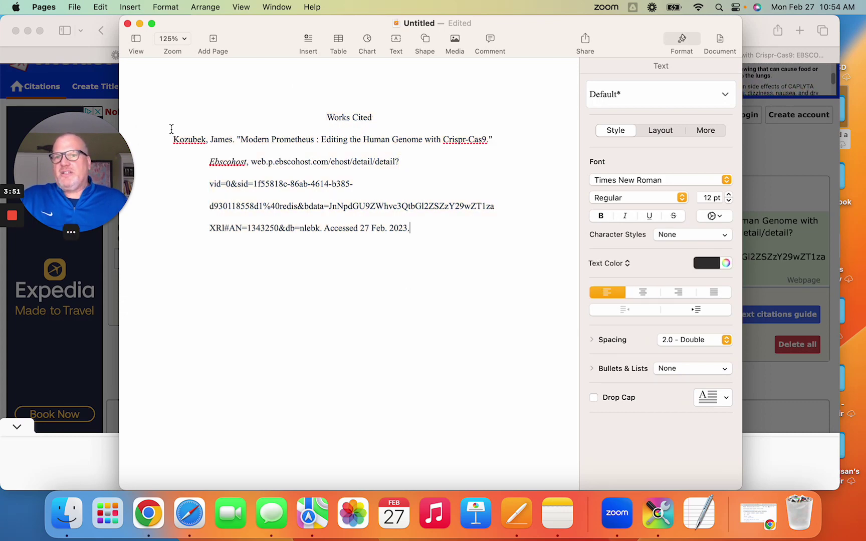
{"action": "scroll", "coordinate": [171, 123], "scroll_direction": "down", "scroll_amount": 1}
{"action": "scroll", "coordinate": [173, 141], "scroll_direction": "down", "scroll_amount": 1}
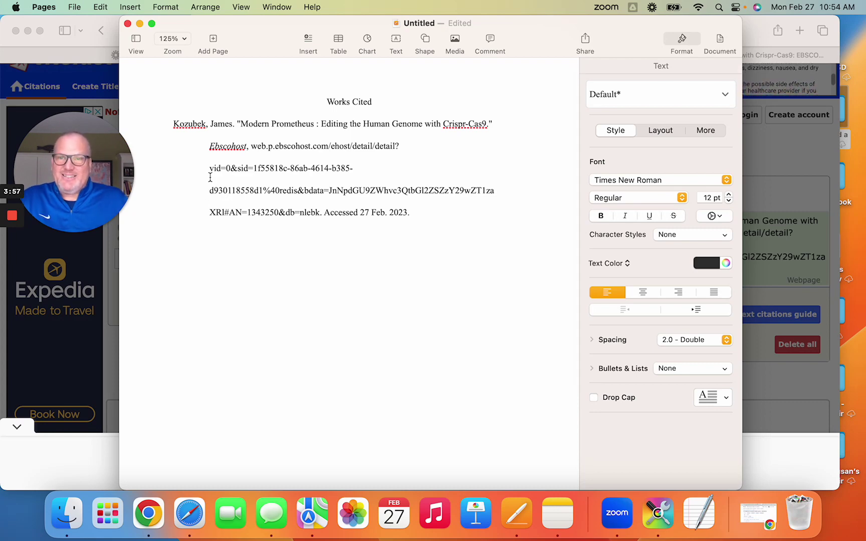
{"action": "scroll", "coordinate": [210, 176], "scroll_direction": "down", "scroll_amount": 1}
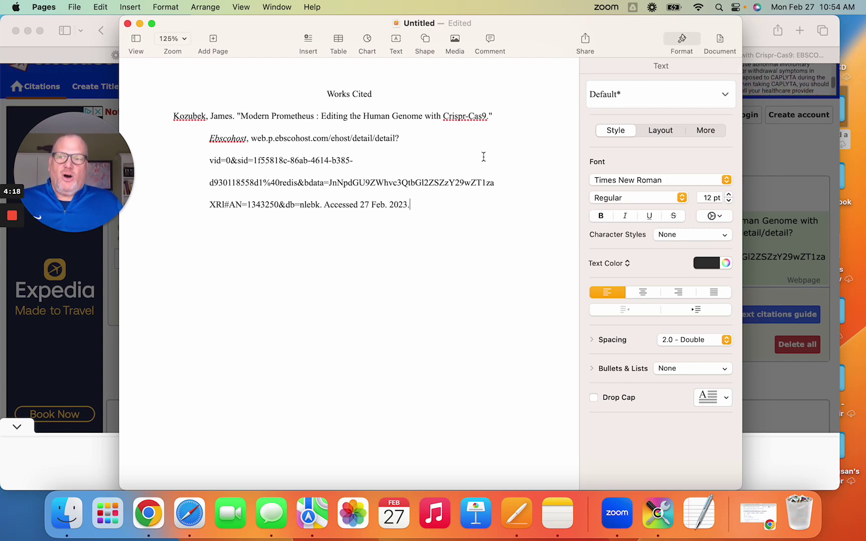
- Switch back to Citefast in Safari and close the copy-and-paste window
{"action": "left_click", "coordinate": [67, 295]}
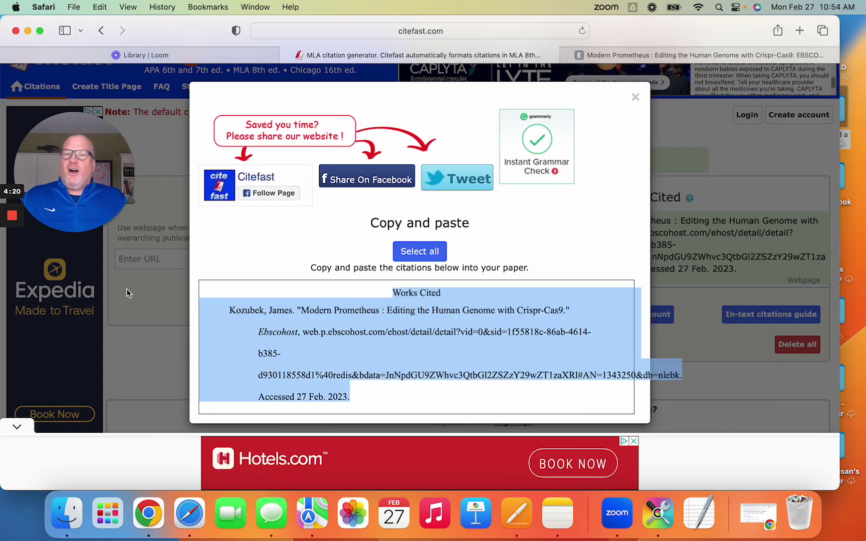
{"action": "left_click", "coordinate": [632, 98]}
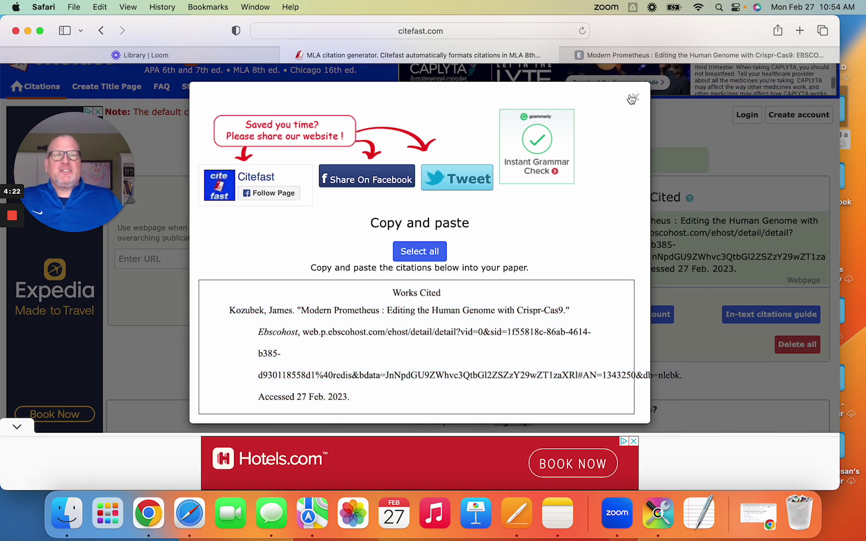
{"action": "left_click", "coordinate": [635, 97]}
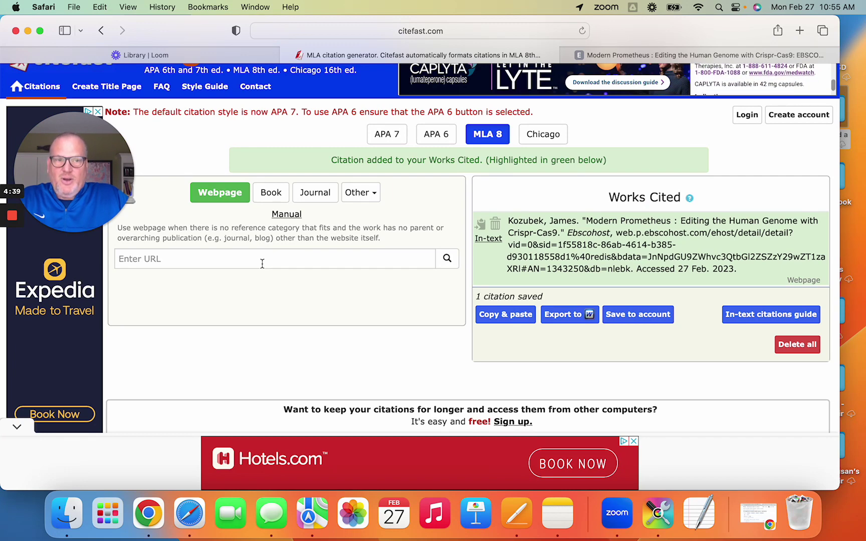
{"action": "scroll", "coordinate": [491, 250], "scroll_direction": "up", "scroll_amount": 1}
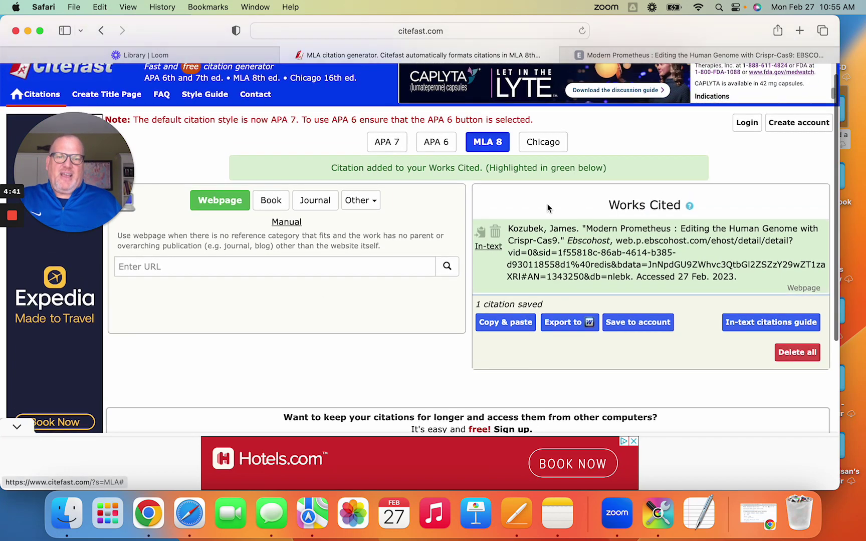
{"action": "scroll", "coordinate": [647, 250], "scroll_direction": "down", "scroll_amount": 2}
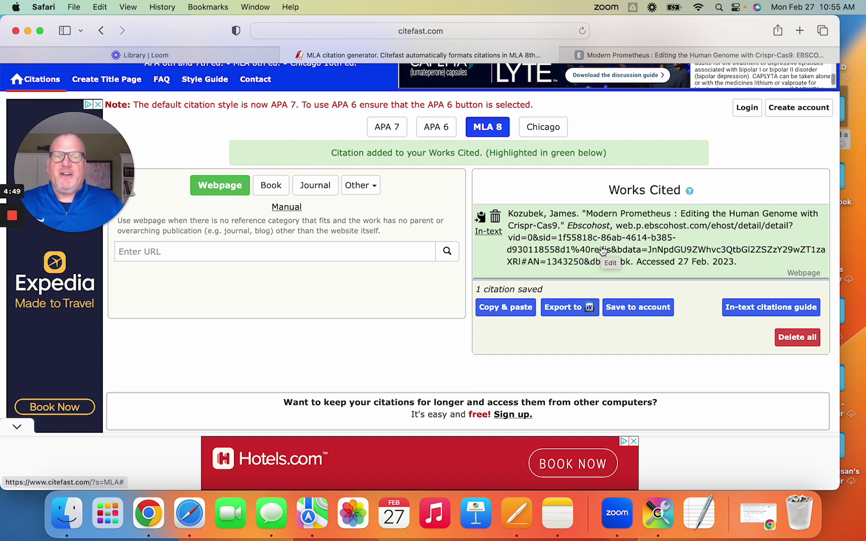
{"action": "scroll", "coordinate": [383, 314], "scroll_direction": "down", "scroll_amount": 2}
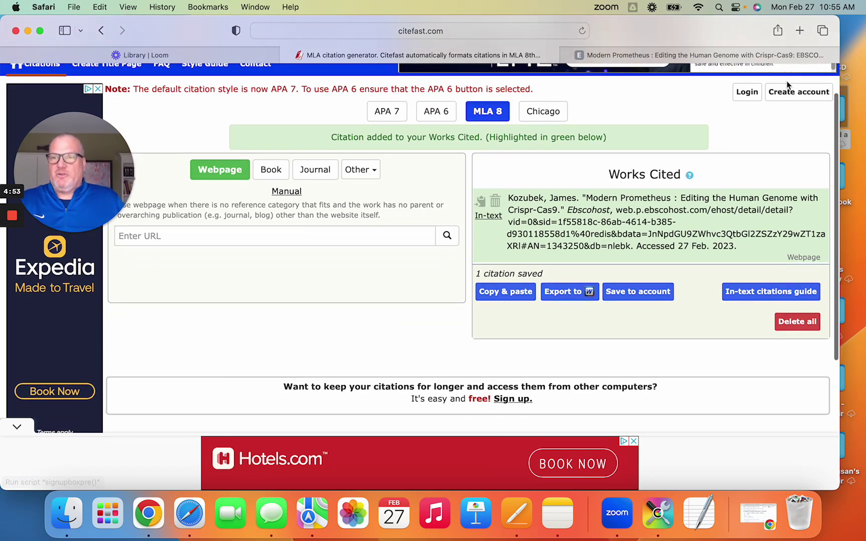
{"action": "scroll", "coordinate": [377, 284], "scroll_direction": "up", "scroll_amount": 3}
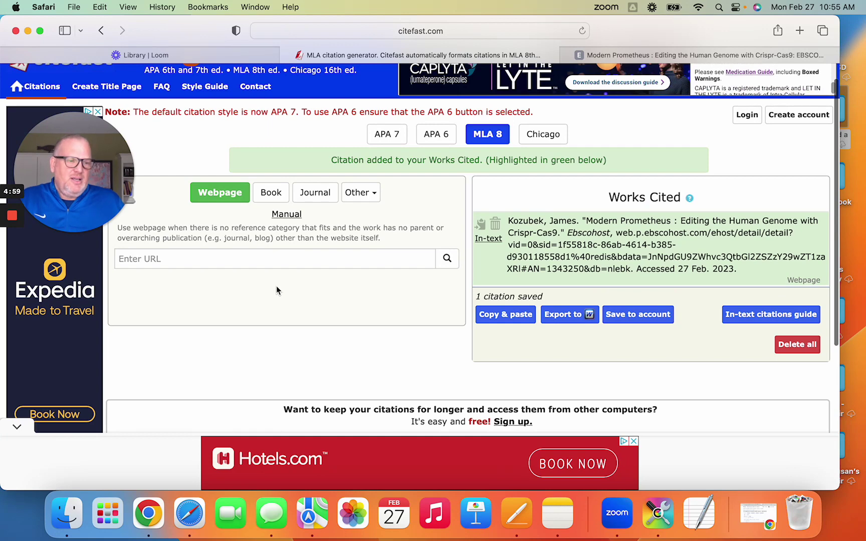
{"action": "mouse_move", "coordinate": [13, 216]}
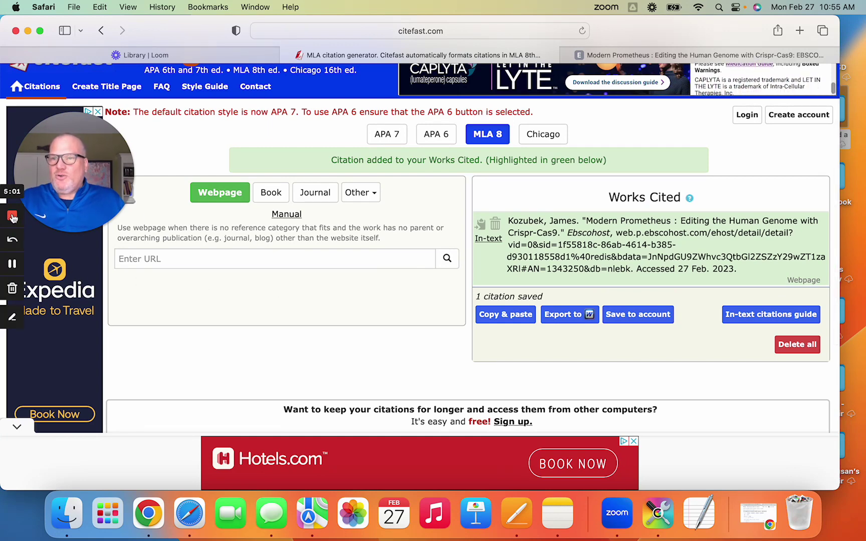